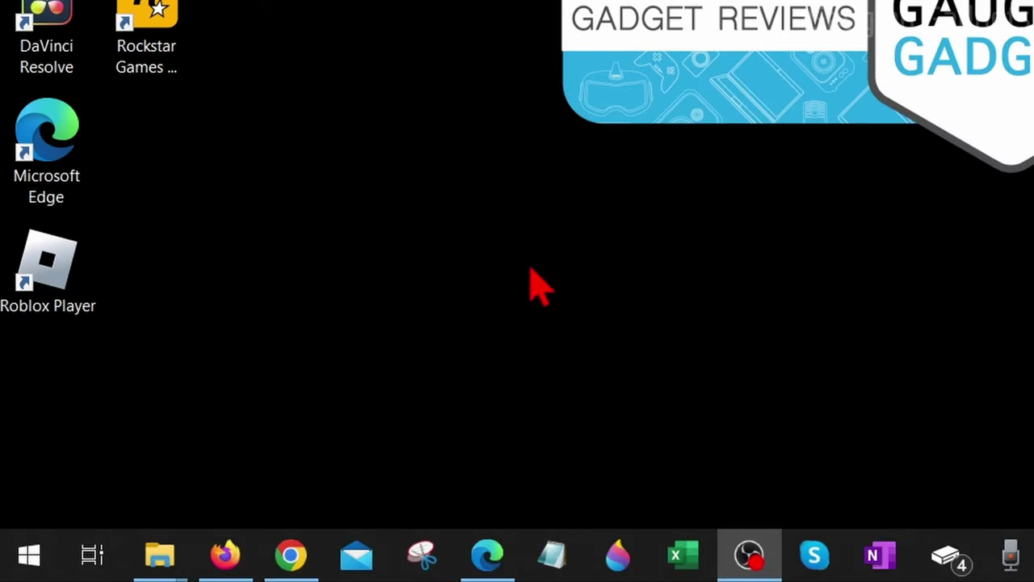
Search Settings for 'storage' and expand all C: drive categories, showing 23.0 GB of Temporary files
{"action": "right_click", "coordinate": [30, 556]}
{"action": "left_click", "coordinate": [73, 301]}
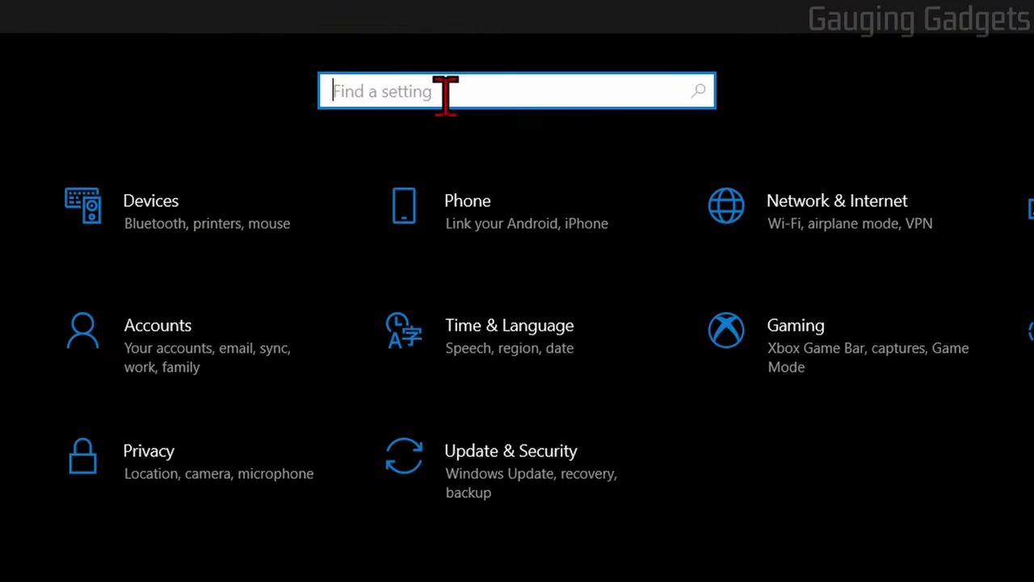
{"action": "type", "text": "storage"}
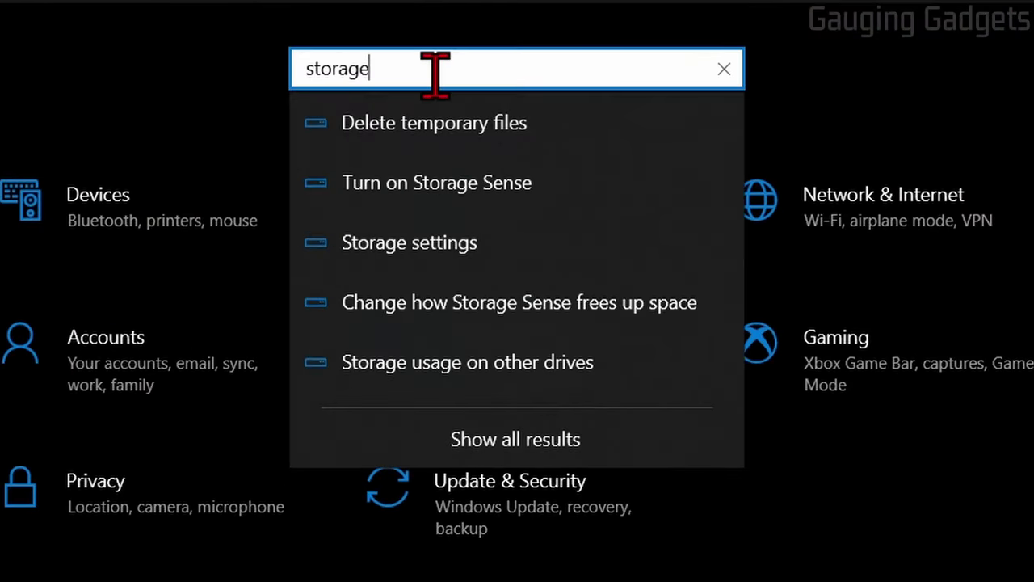
{"action": "left_click", "coordinate": [440, 251]}
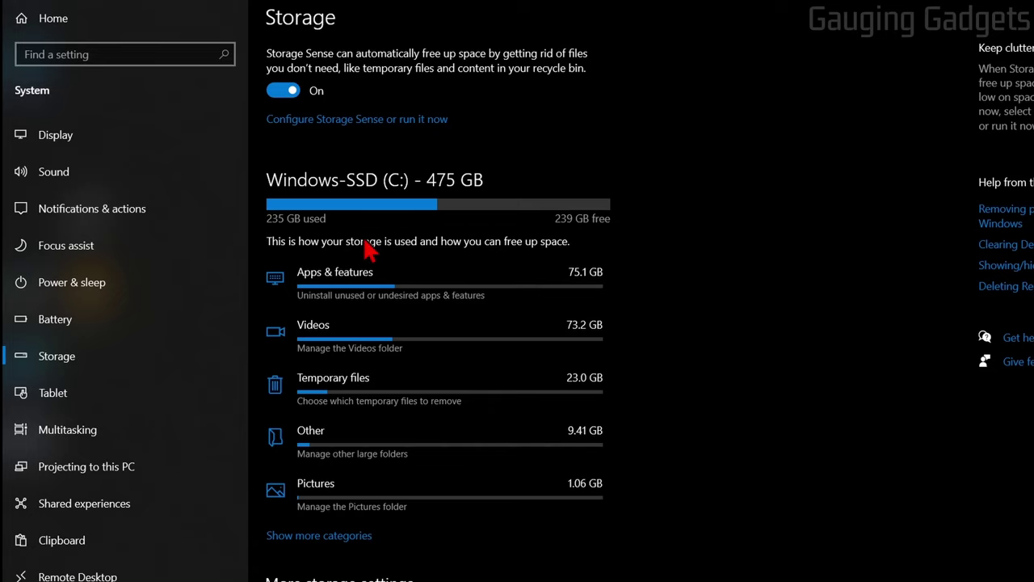
{"action": "left_click", "coordinate": [304, 537]}
{"action": "scroll", "coordinate": [455, 404], "scroll_direction": "down", "scroll_amount": 2}
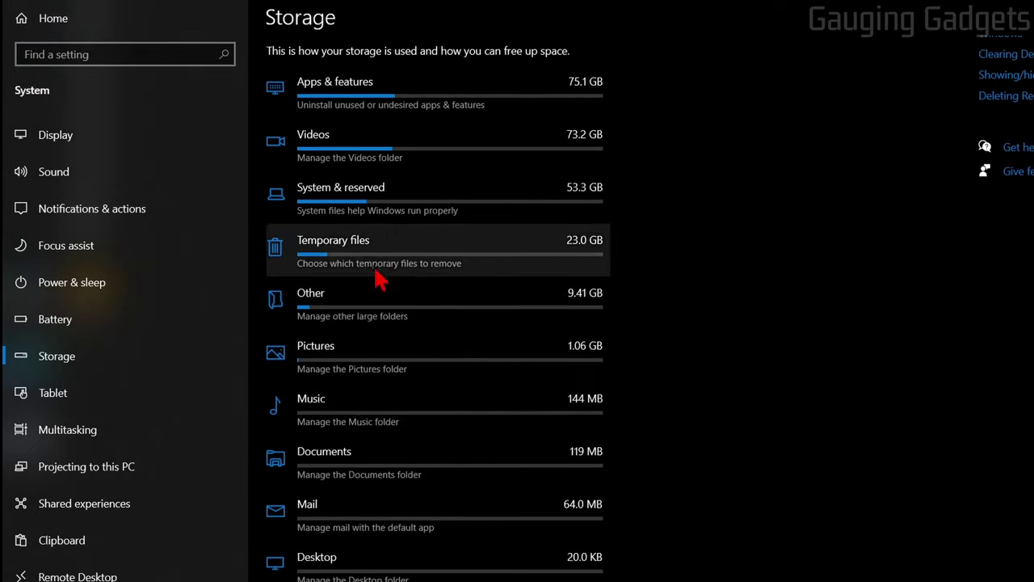
{"action": "scroll", "coordinate": [422, 425], "scroll_direction": "up", "scroll_amount": 2}
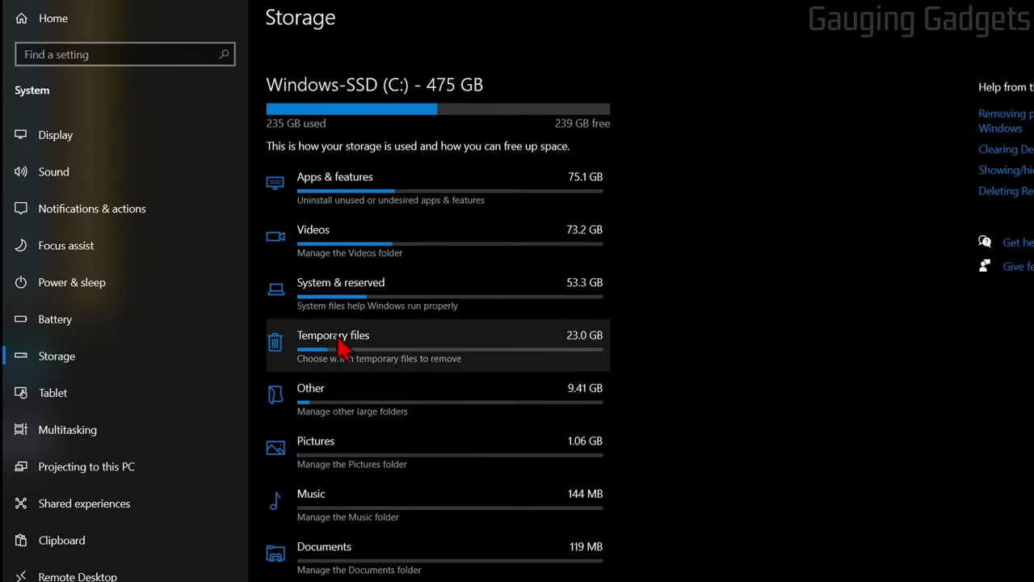
In Temporary files, tick Recycle Bin and Delivery Optimization Files, bringing the selection to 12.0 GB
{"action": "left_click", "coordinate": [386, 361]}
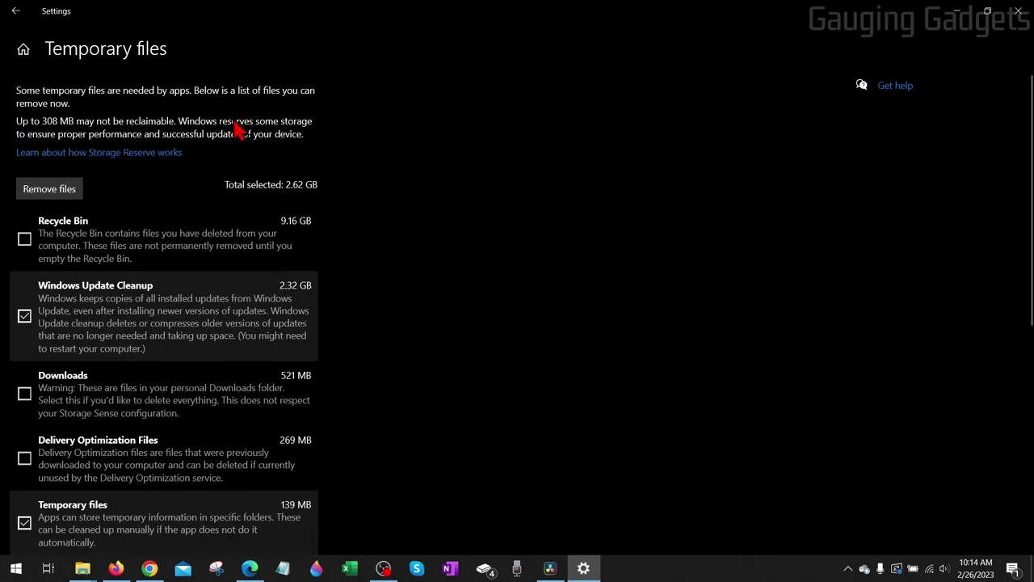
{"action": "scroll", "coordinate": [194, 198], "scroll_direction": "down", "scroll_amount": 5}
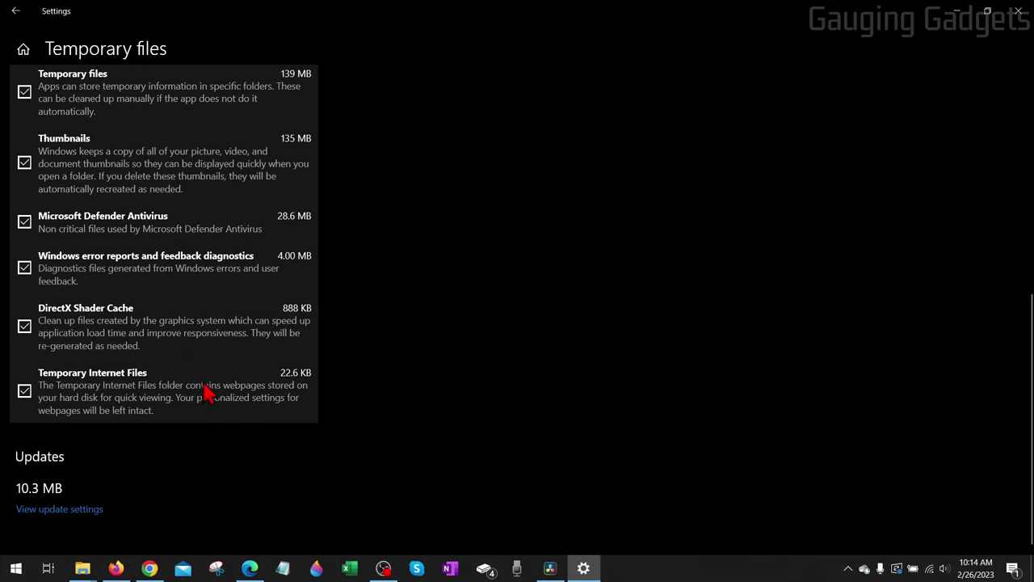
{"action": "scroll", "coordinate": [89, 388], "scroll_direction": "up", "scroll_amount": 1}
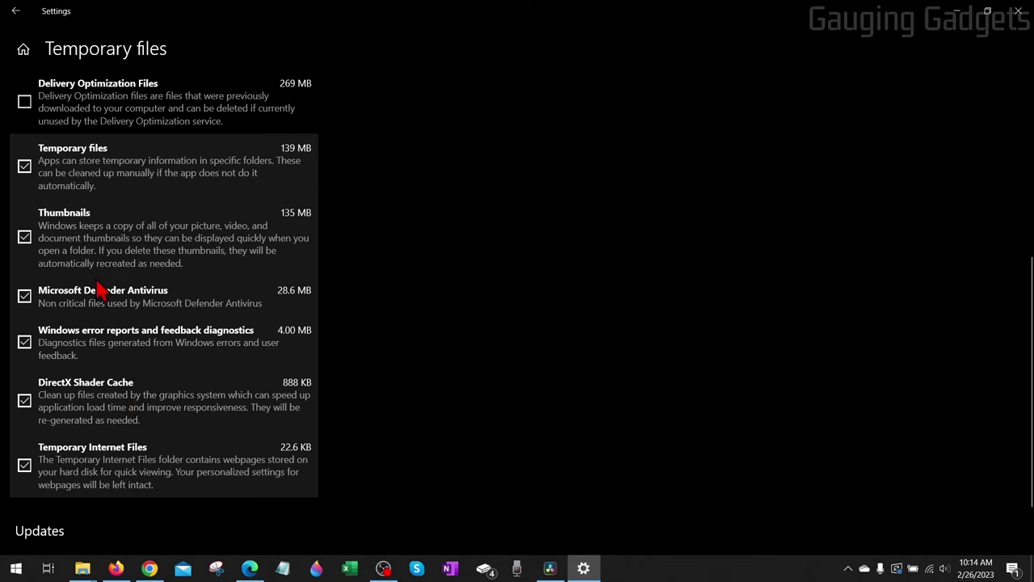
{"action": "scroll", "coordinate": [133, 319], "scroll_direction": "up", "scroll_amount": 3}
{"action": "scroll", "coordinate": [147, 340], "scroll_direction": "down", "scroll_amount": 3}
{"action": "scroll", "coordinate": [143, 393], "scroll_direction": "up", "scroll_amount": 4}
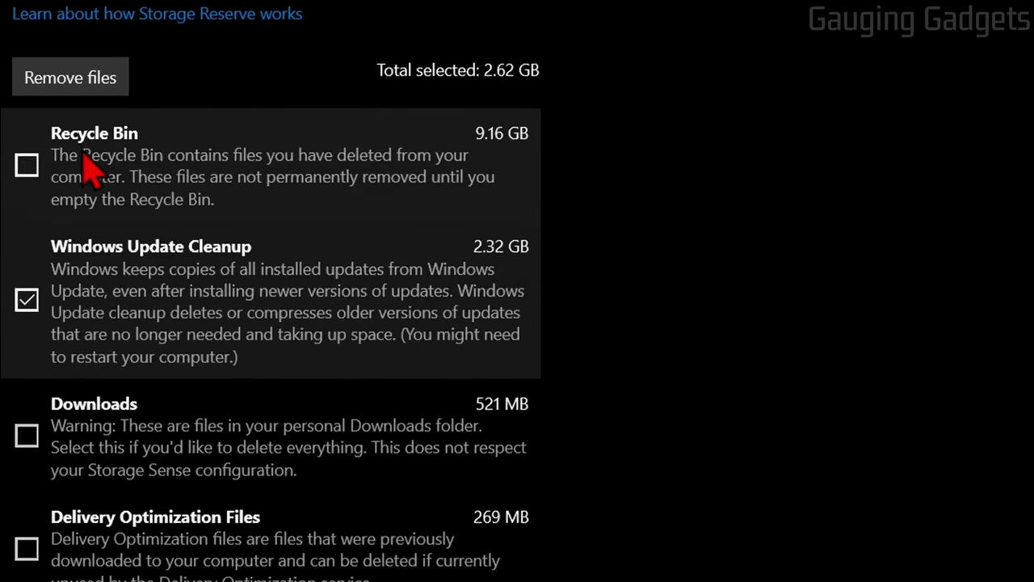
{"action": "left_click", "coordinate": [26, 165]}
{"action": "scroll", "coordinate": [48, 174], "scroll_direction": "down", "scroll_amount": 2}
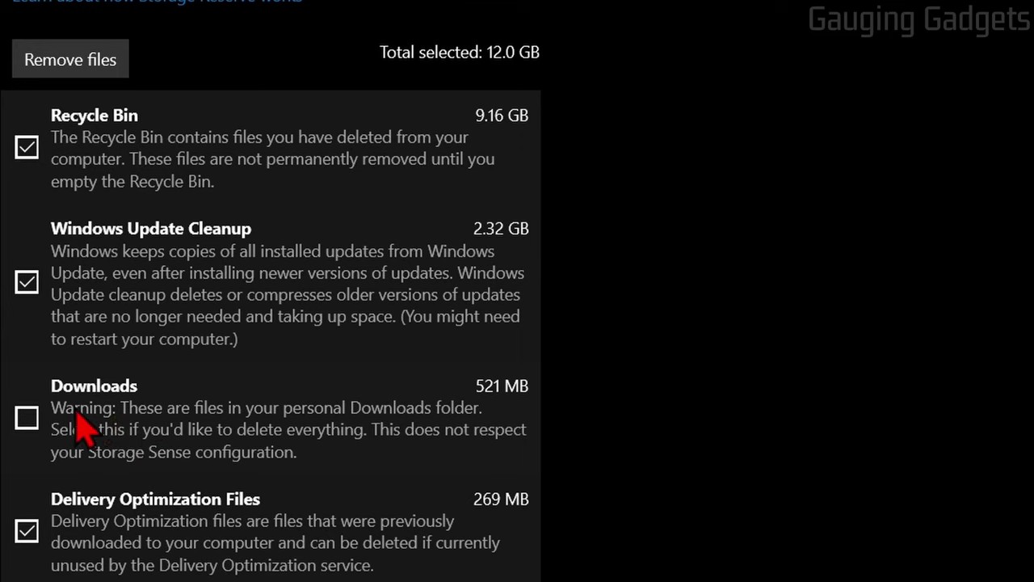
{"action": "scroll", "coordinate": [122, 461], "scroll_direction": "up", "scroll_amount": 2}
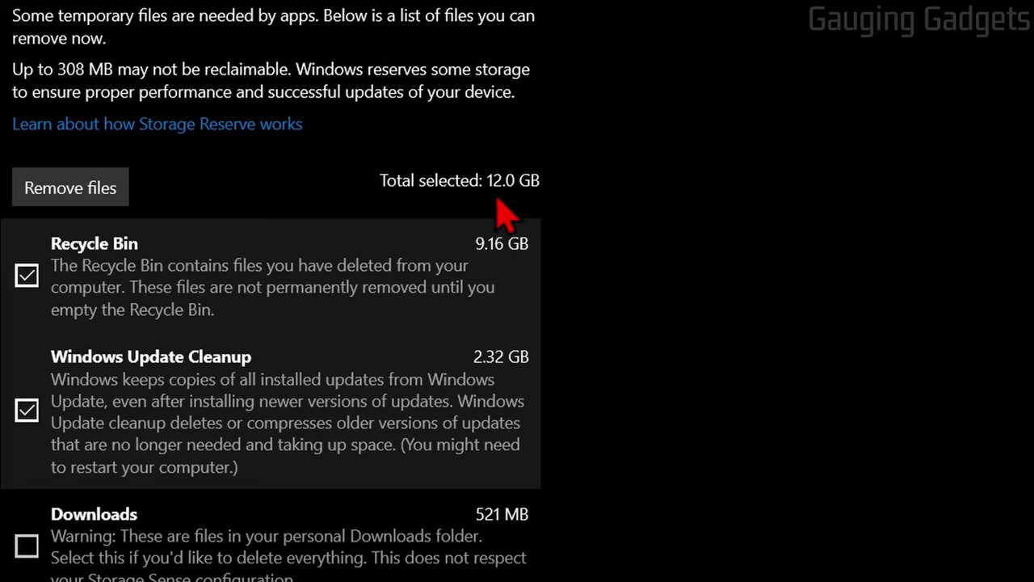
Remove the selected temporary files until Recycle Bin and Delivery Optimization show 0 bytes
{"action": "left_click", "coordinate": [77, 191]}
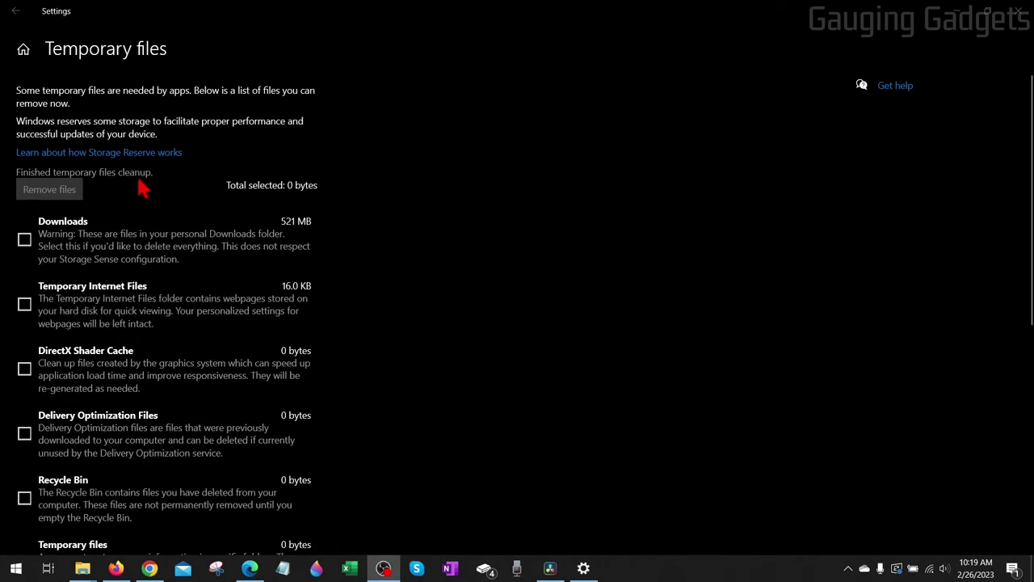
List the installed apps sorted by size
{"action": "left_click", "coordinate": [16, 13]}
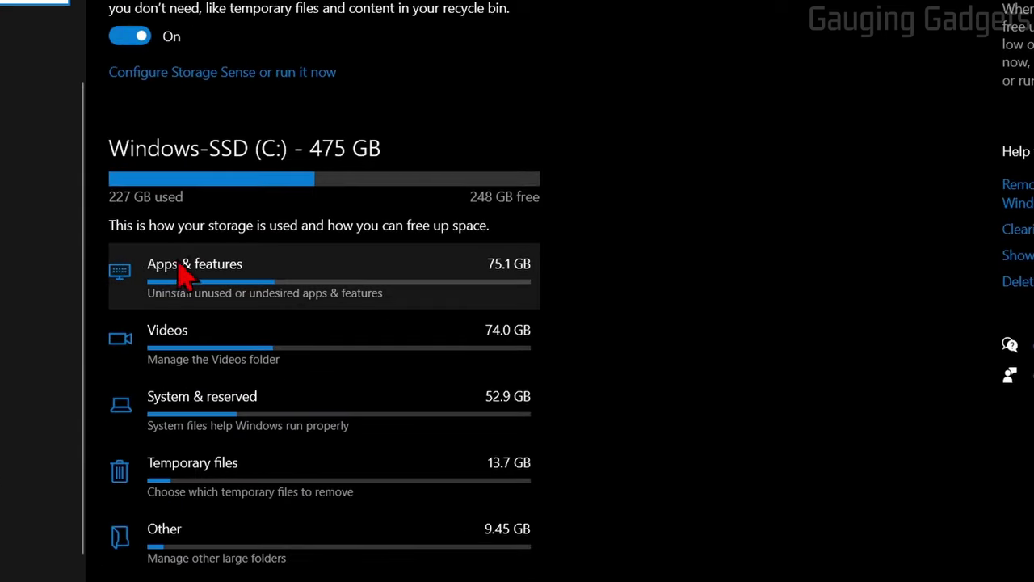
{"action": "left_click", "coordinate": [198, 280]}
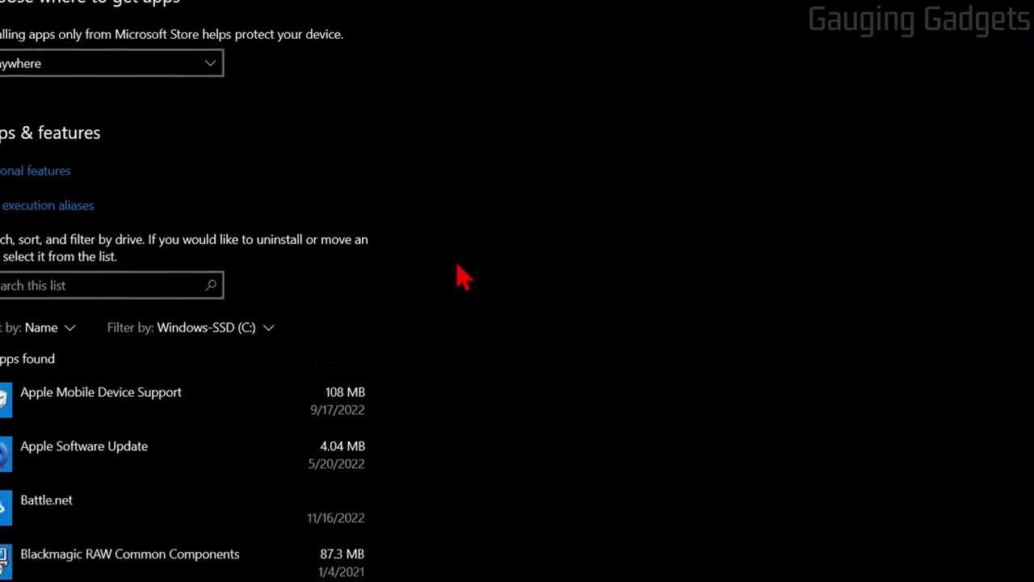
{"action": "left_click", "coordinate": [81, 323]}
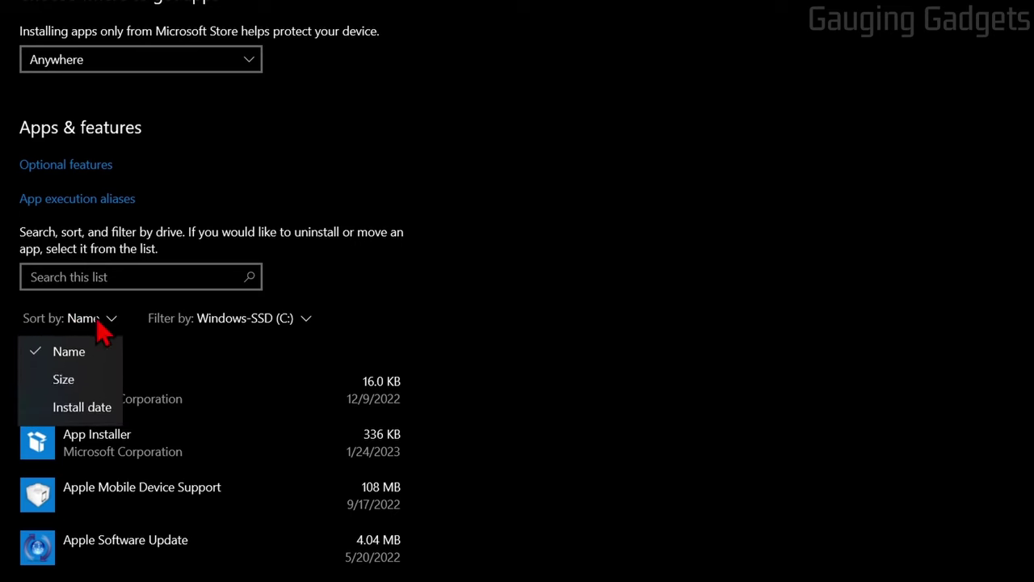
{"action": "left_click", "coordinate": [58, 380]}
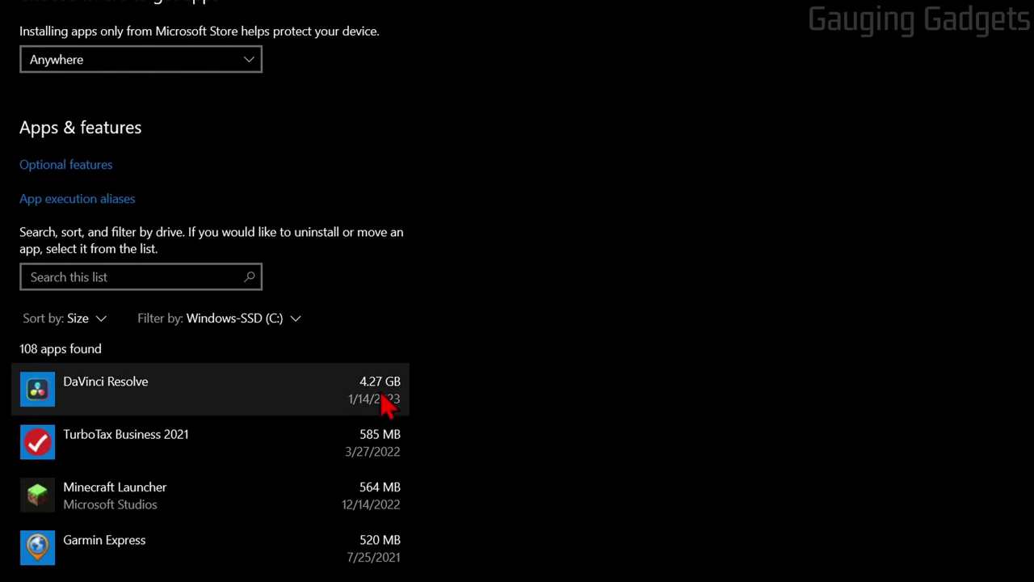
Check DaVinci Resolve's uninstall options, then return to the C: Storage overview
{"action": "scroll", "coordinate": [384, 404], "scroll_direction": "down", "scroll_amount": 2}
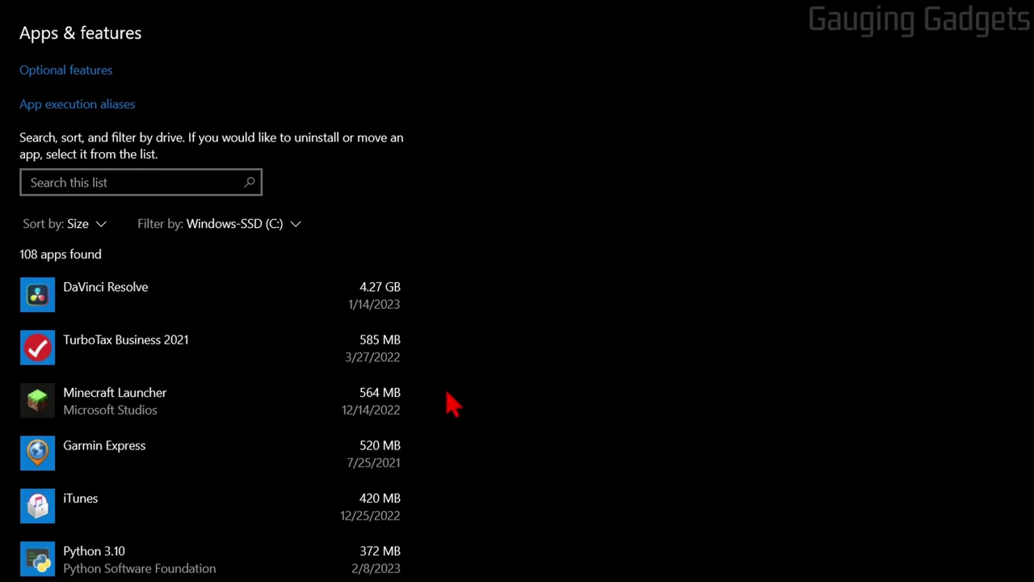
{"action": "left_click", "coordinate": [180, 307]}
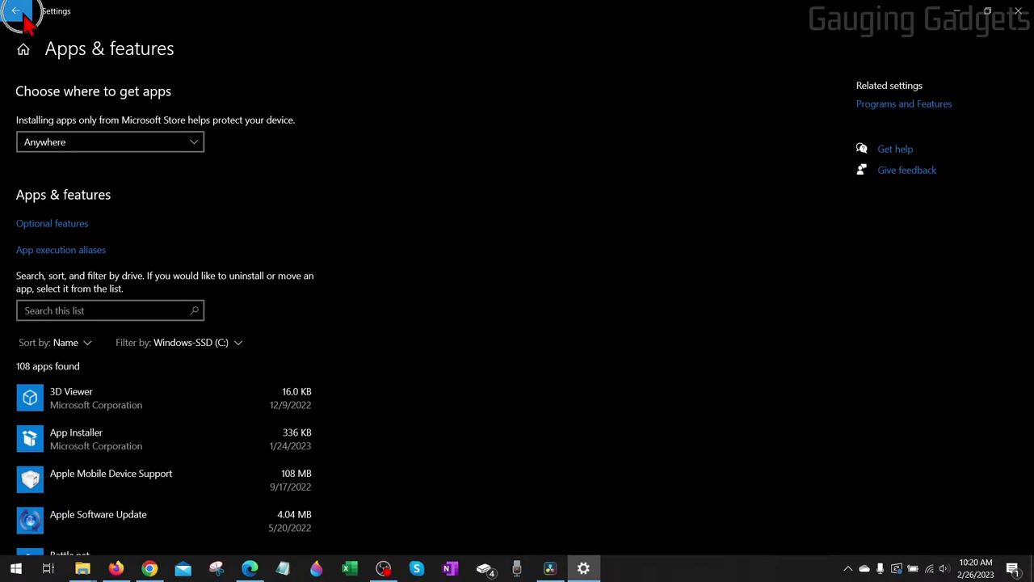
{"action": "left_click", "coordinate": [23, 16]}
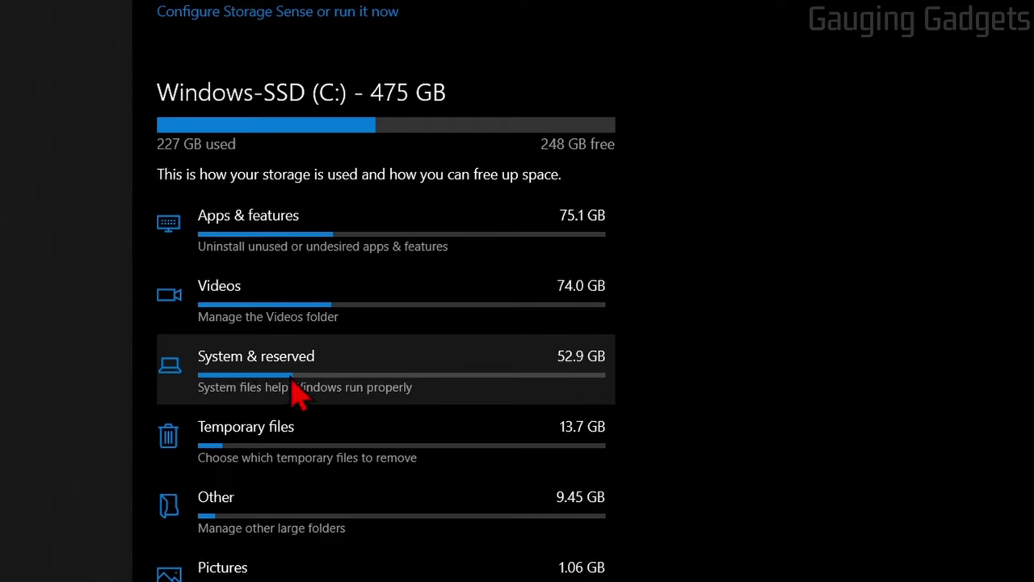
View the System & reserved breakdown with its 12.7 GB hibernation file, and check Start's power options
{"action": "left_click", "coordinate": [274, 373]}
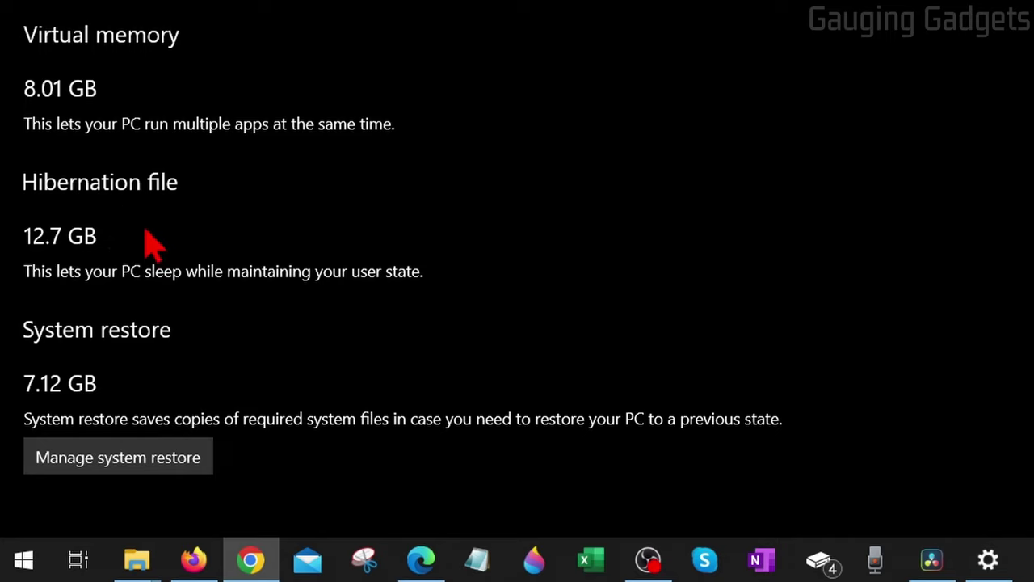
{"action": "left_click", "coordinate": [161, 420]}
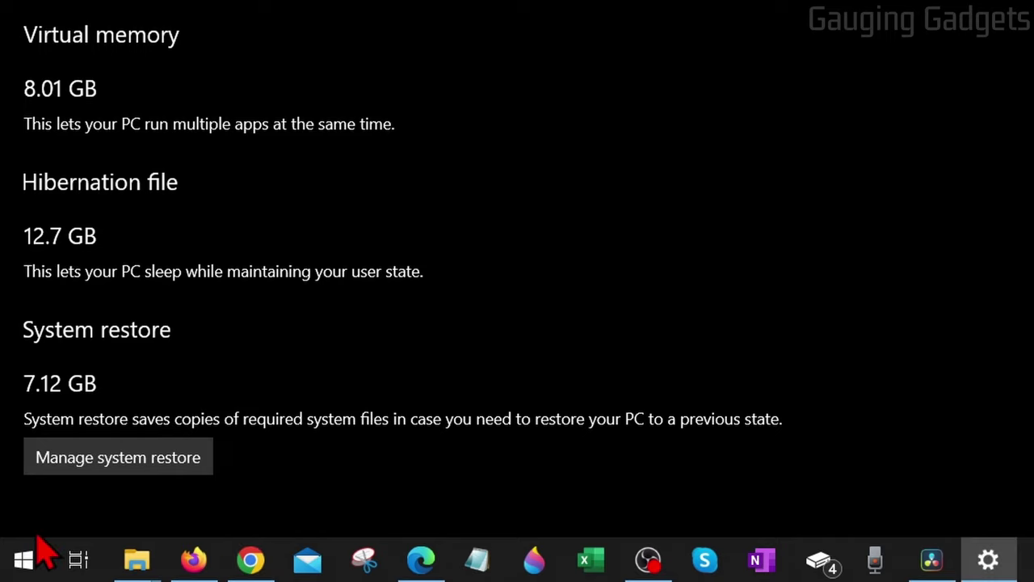
{"action": "left_click", "coordinate": [24, 558]}
{"action": "left_click", "coordinate": [24, 509]}
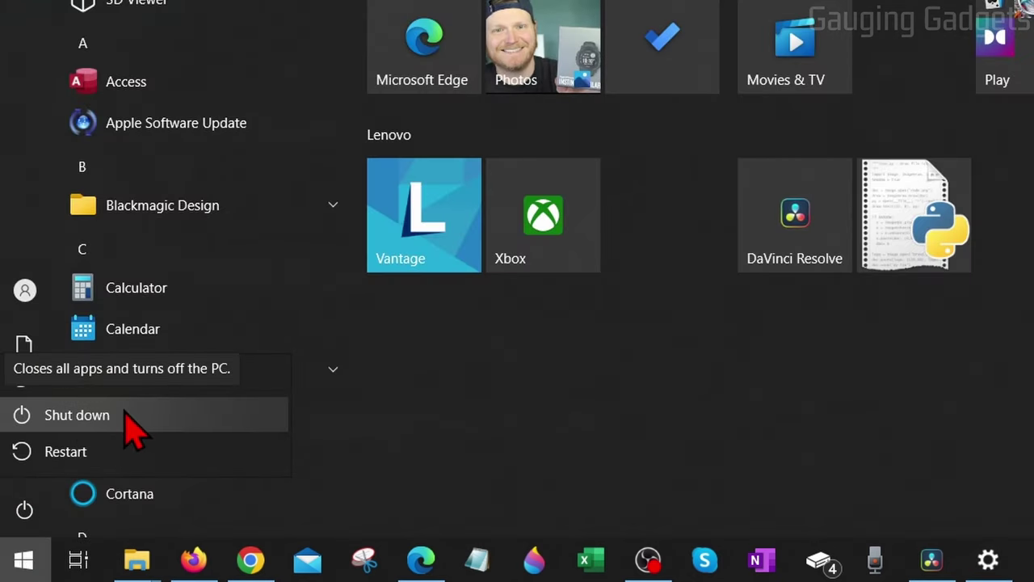
{"action": "key", "text": "Escape"}
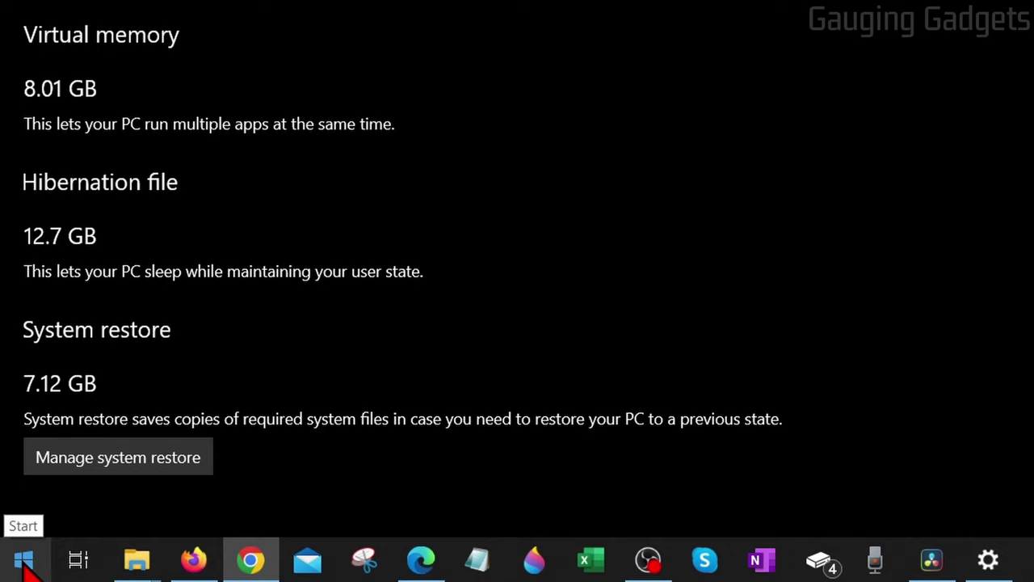
Launch Command Prompt as administrator from a Start search for 'cmd'
{"action": "left_click", "coordinate": [24, 565]}
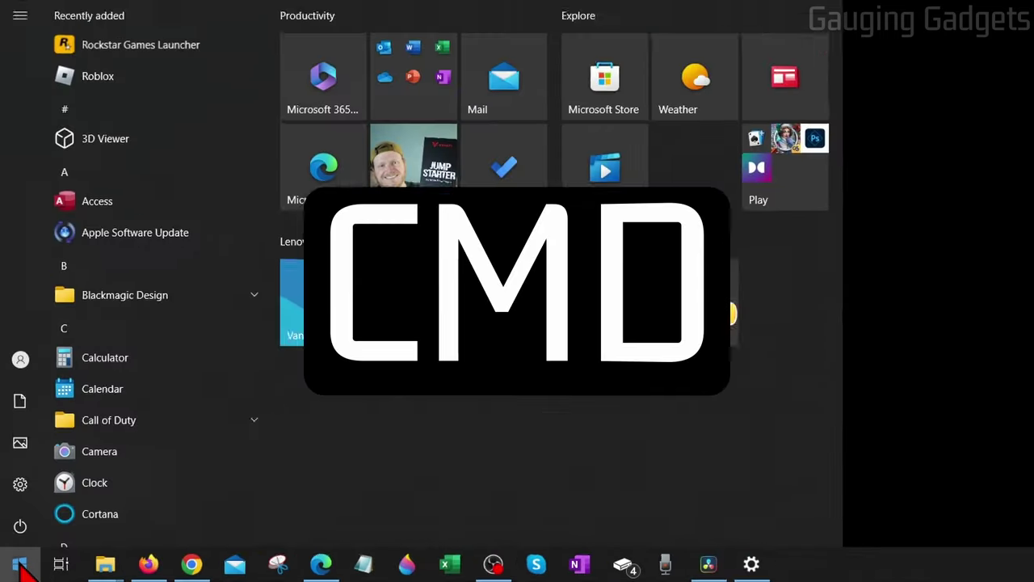
{"action": "type", "text": "cmd"}
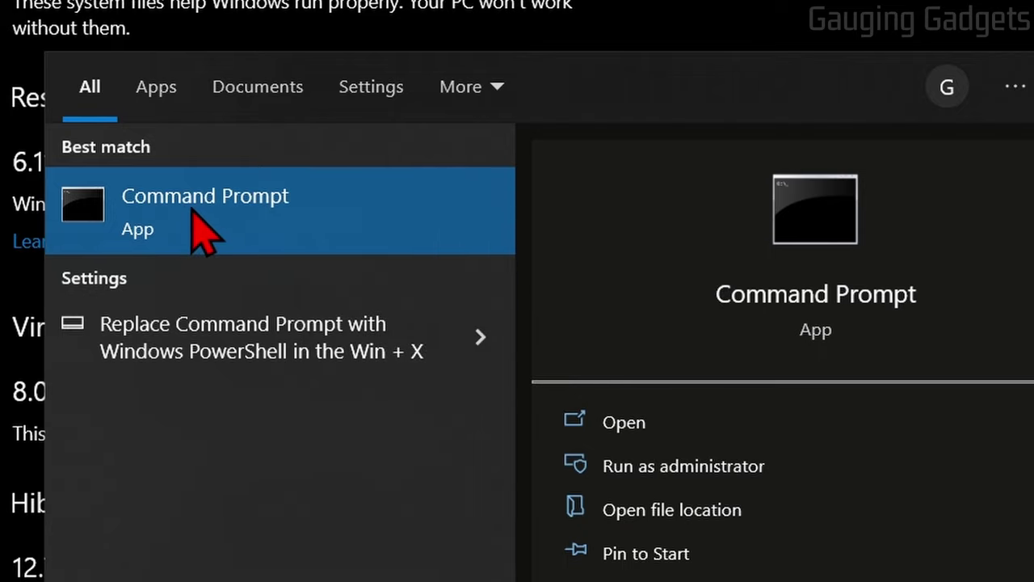
{"action": "right_click", "coordinate": [192, 208]}
{"action": "left_click", "coordinate": [313, 248]}
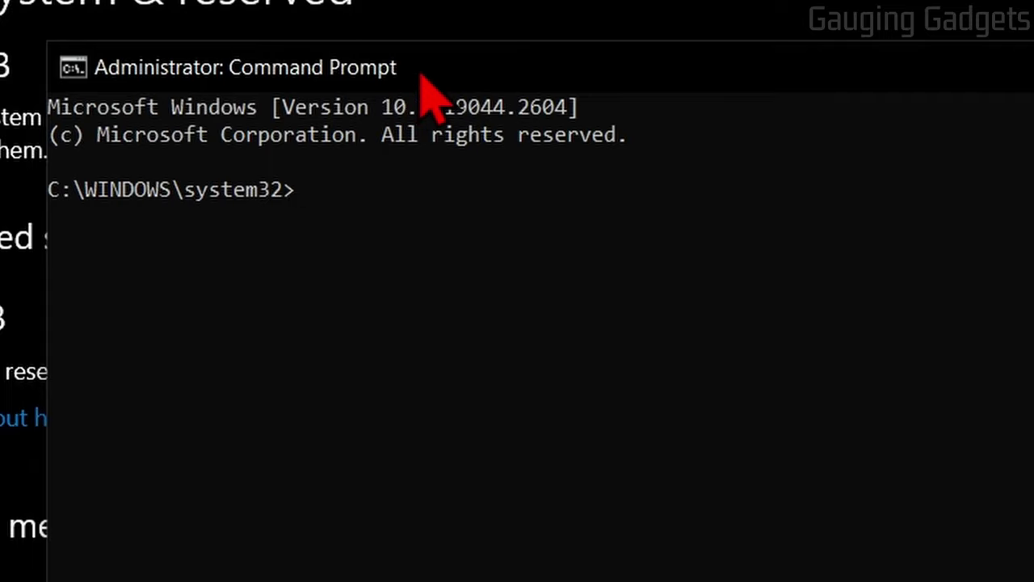
Run 'powercfg -h off' to disable hibernation
{"action": "type", "text": "powercfg -h"}
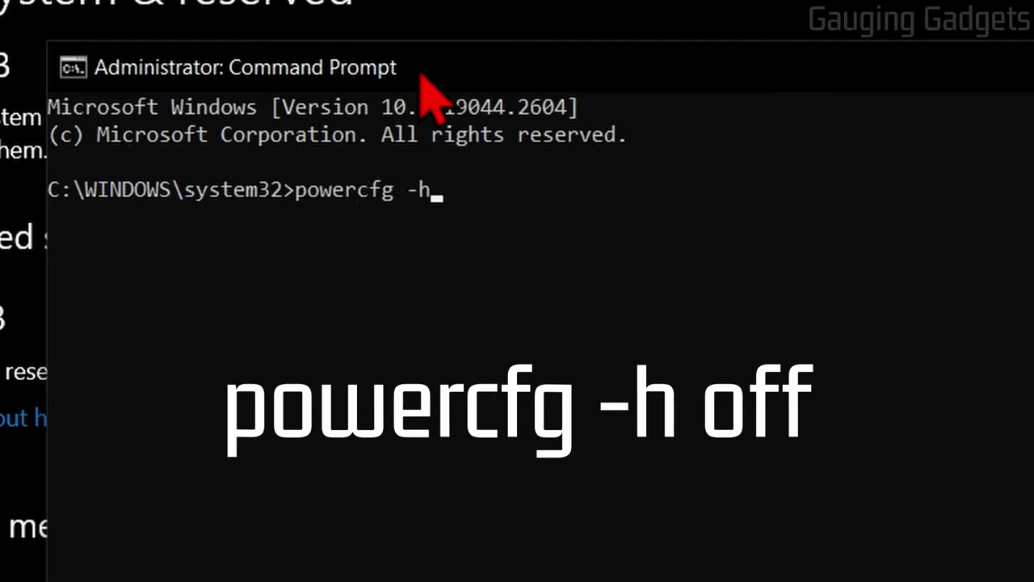
{"action": "type", "text": "off"}
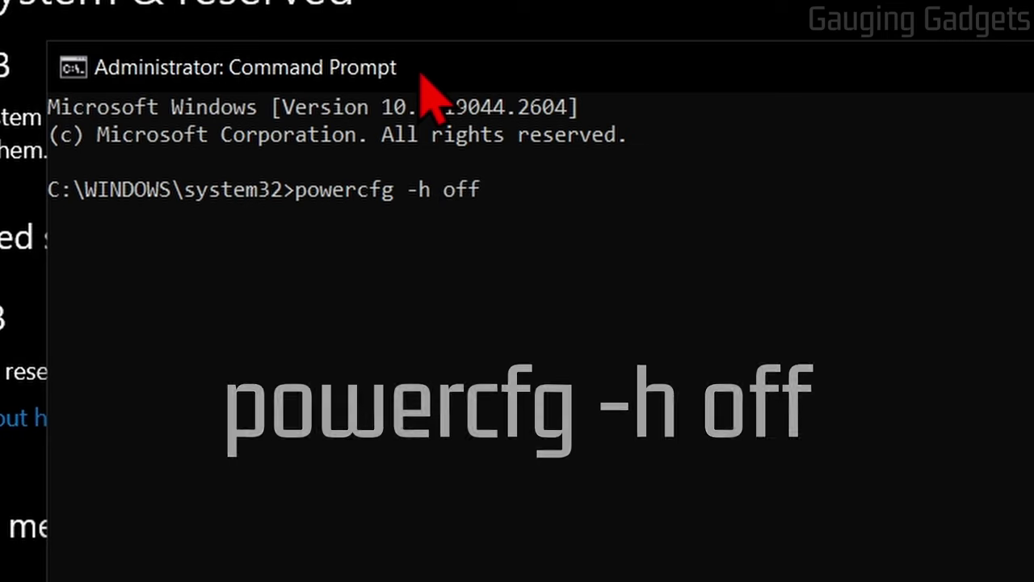
{"action": "key", "text": "Return"}
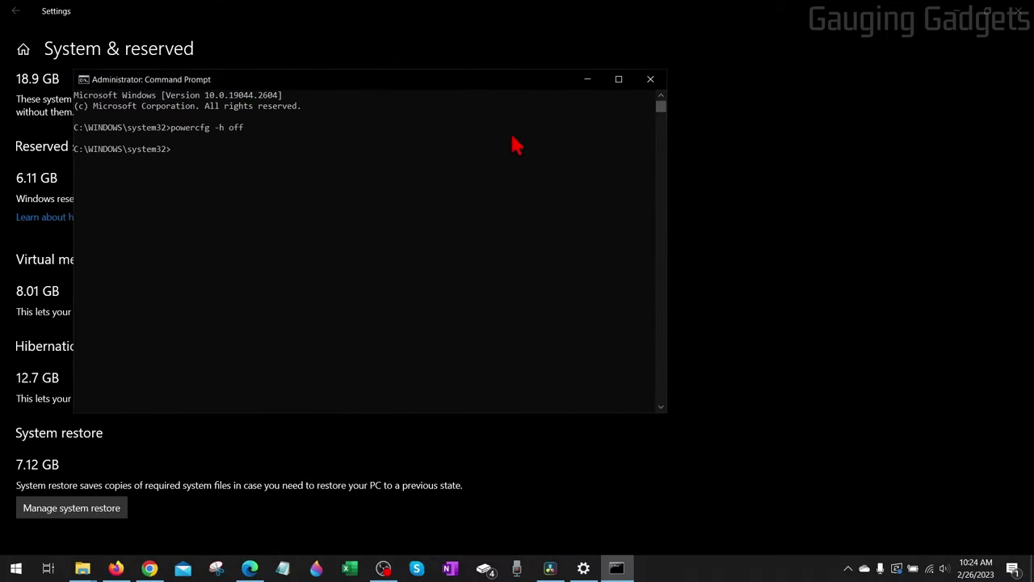
Close Command Prompt and reopen Settings on the Storage page
{"action": "left_click", "coordinate": [651, 79]}
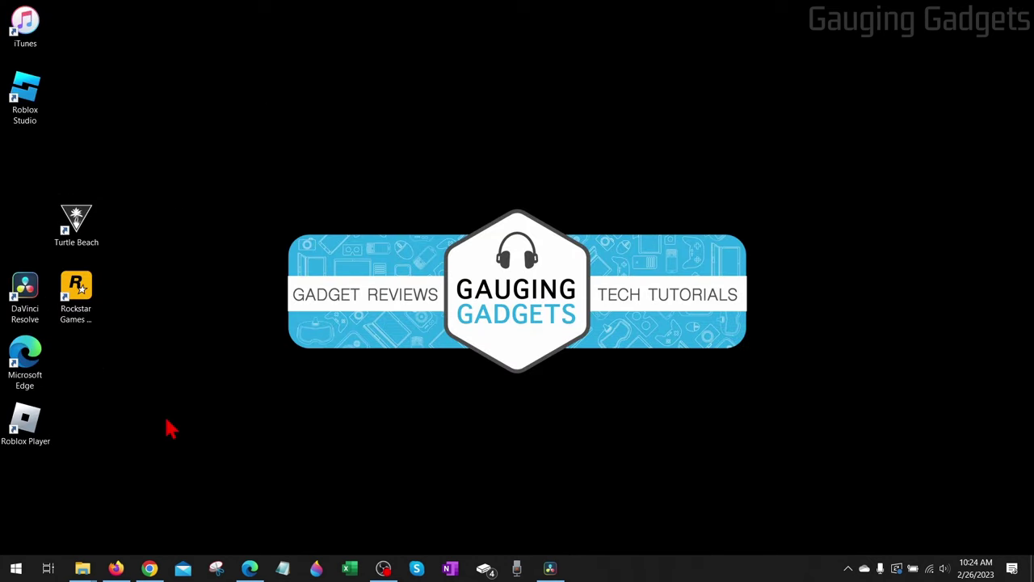
{"action": "right_click", "coordinate": [11, 566]}
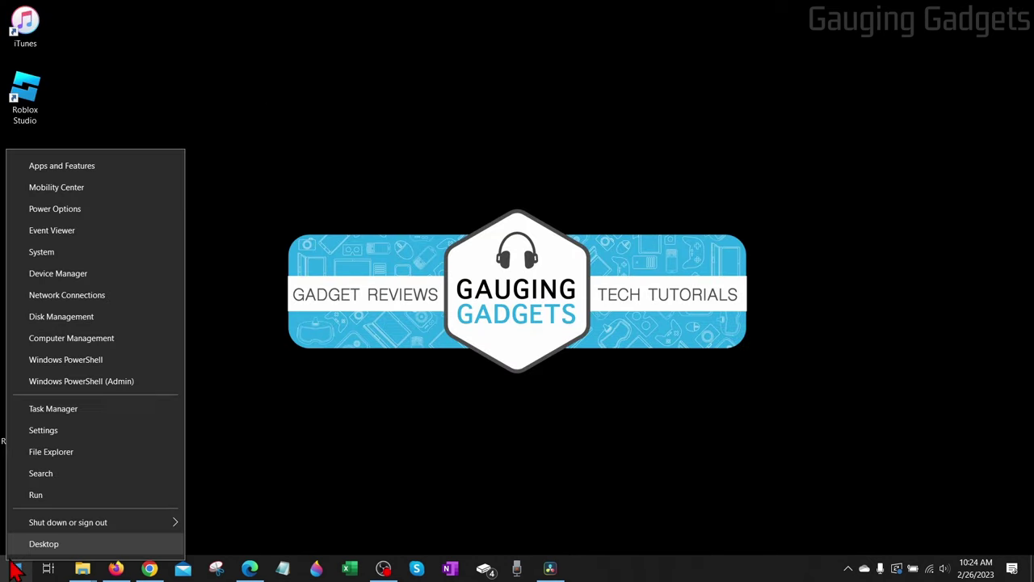
{"action": "left_click", "coordinate": [43, 430]}
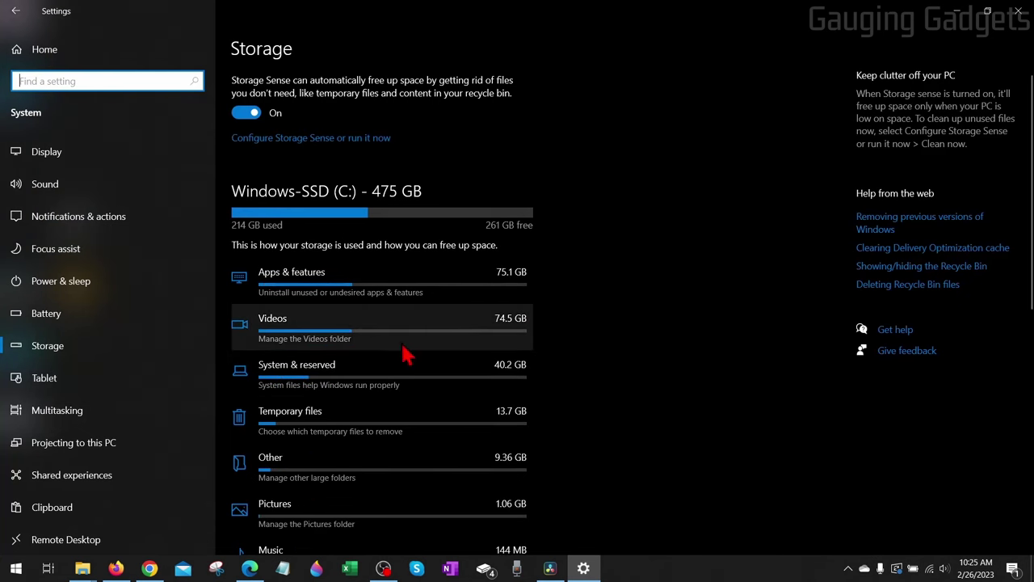
Confirm System & reserved no longer lists a hibernation file, now 40.2 GB total
{"action": "left_click", "coordinate": [311, 388]}
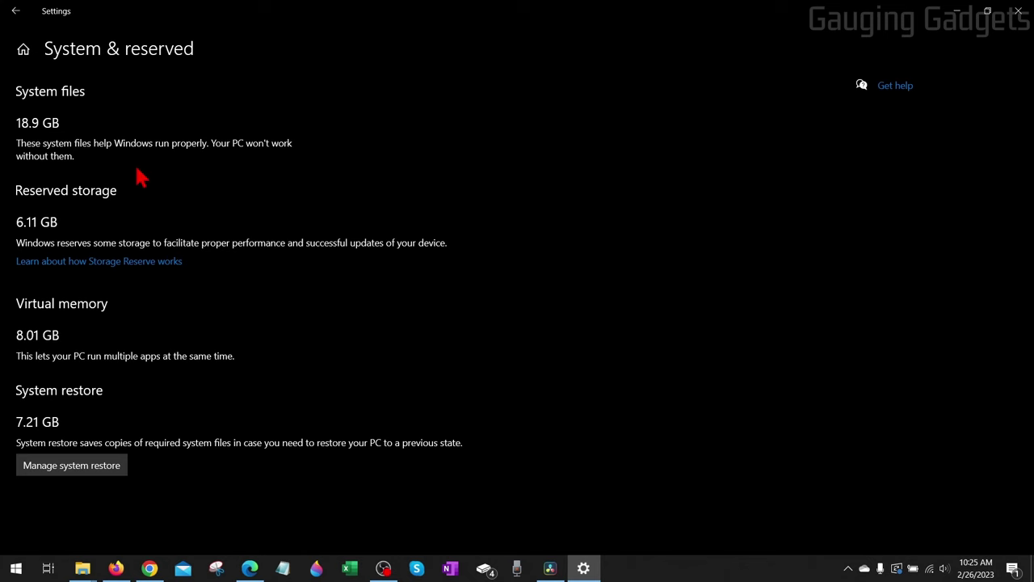
{"action": "left_click", "coordinate": [15, 11]}
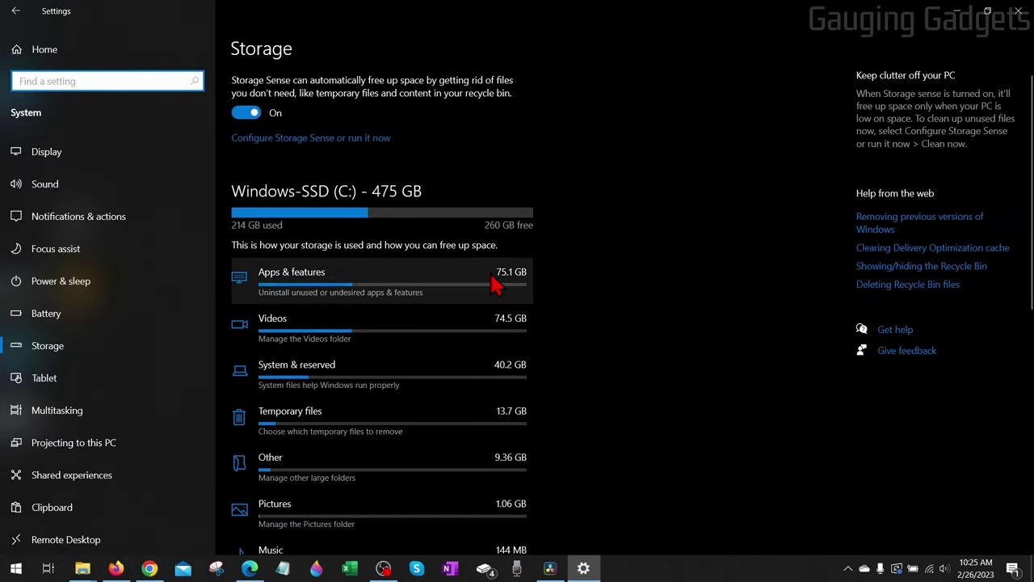
{"action": "left_click", "coordinate": [297, 368]}
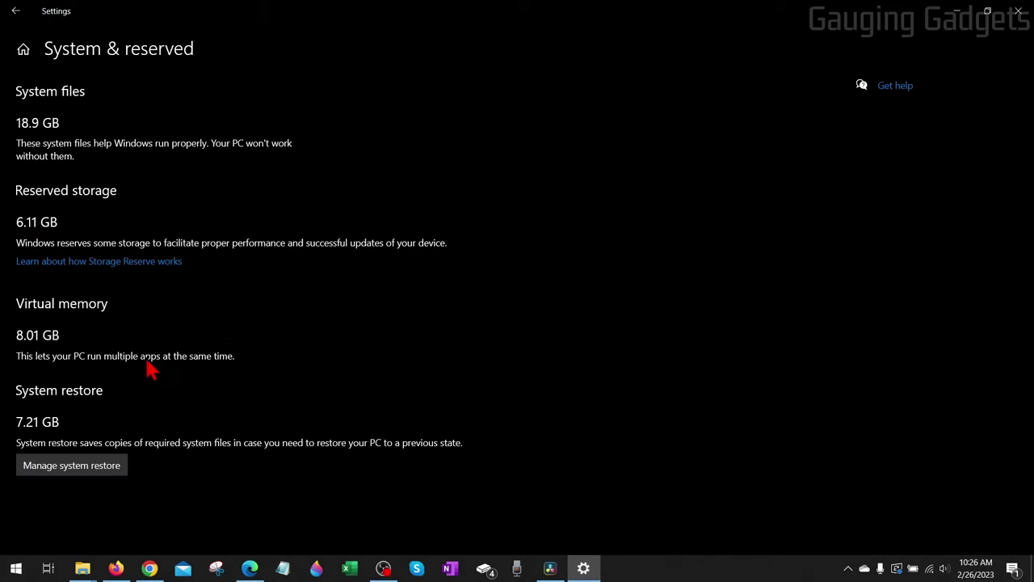